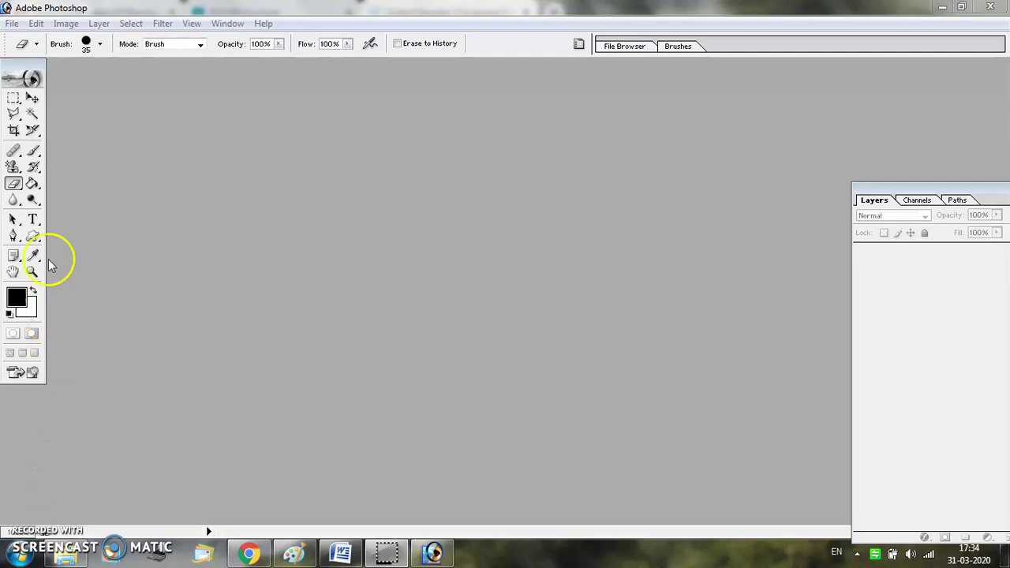
Open the Taj Mahal photo of the standing man from the photoshop folder
click(12, 24)
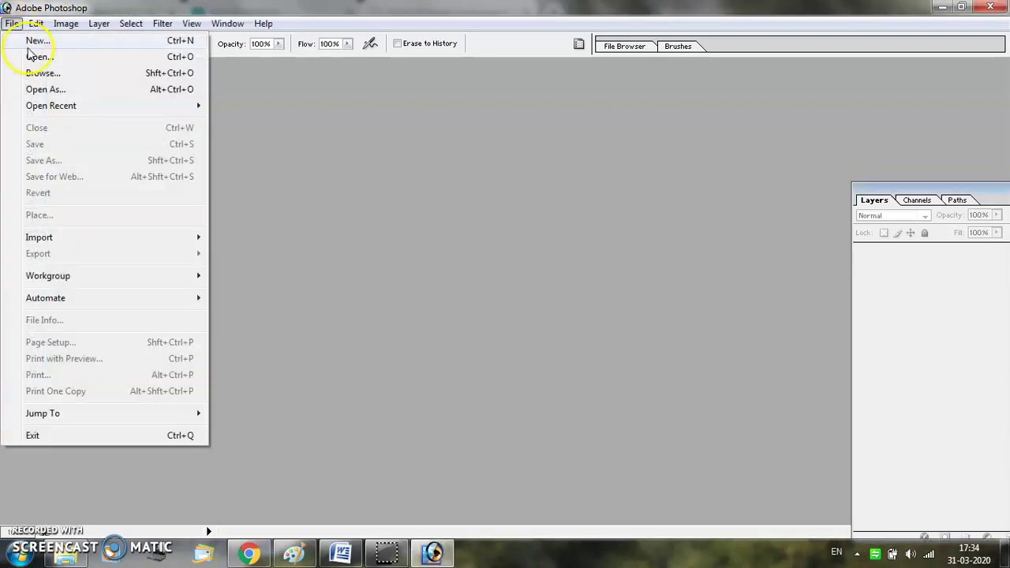
click(35, 57)
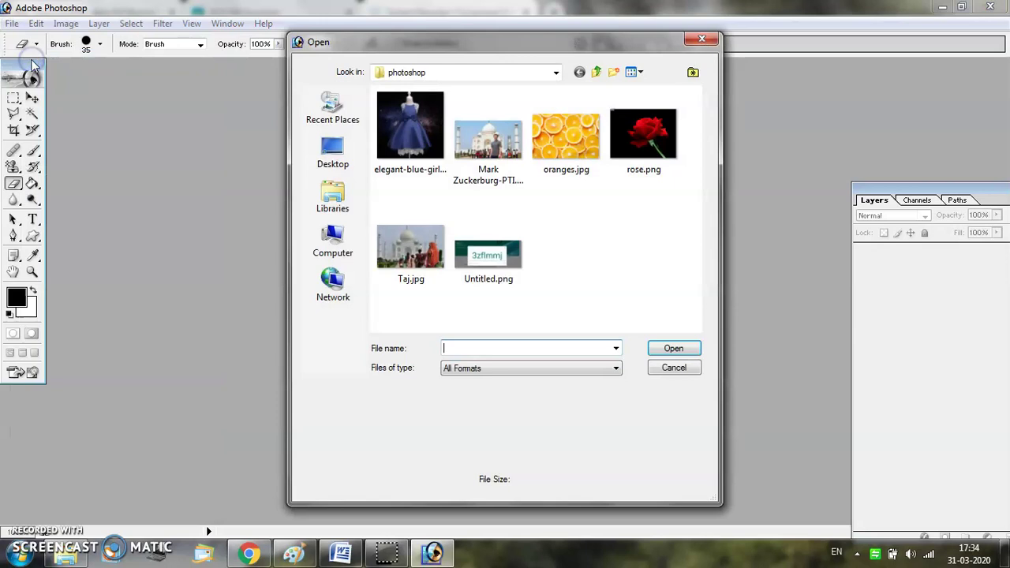
click(465, 150)
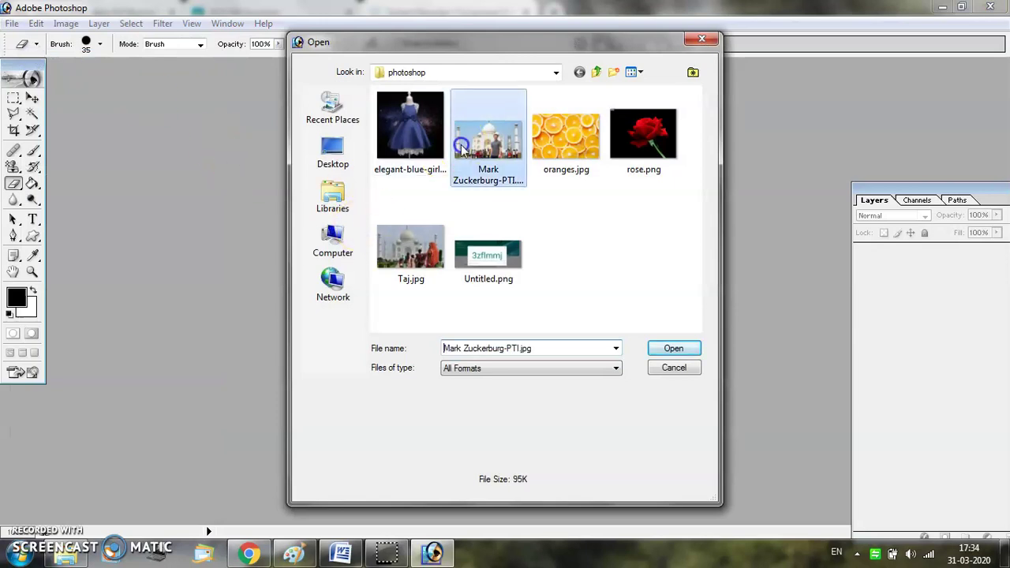
click(671, 348)
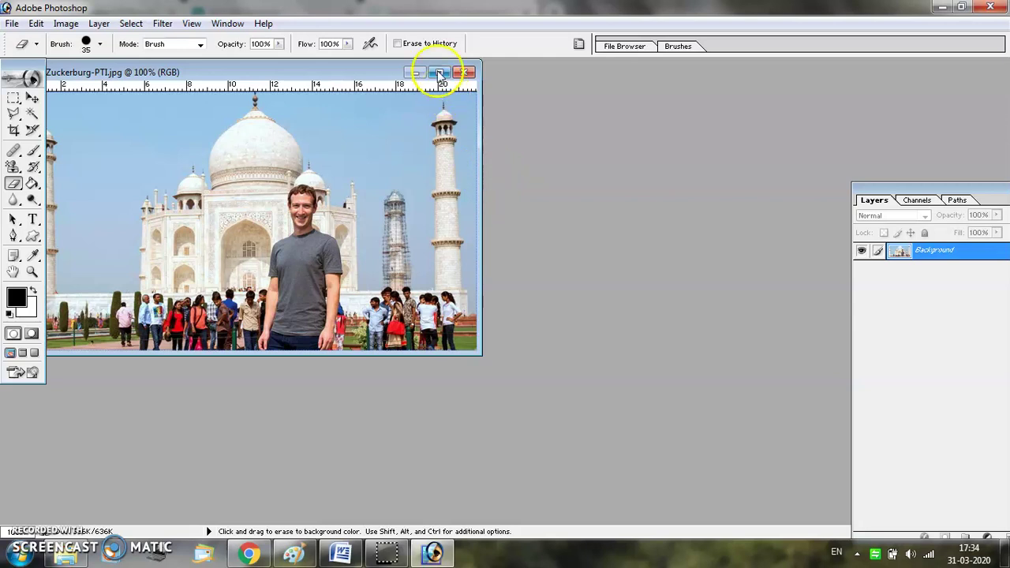
Maximize the Taj Mahal photo's document window to fill the workspace
click(439, 72)
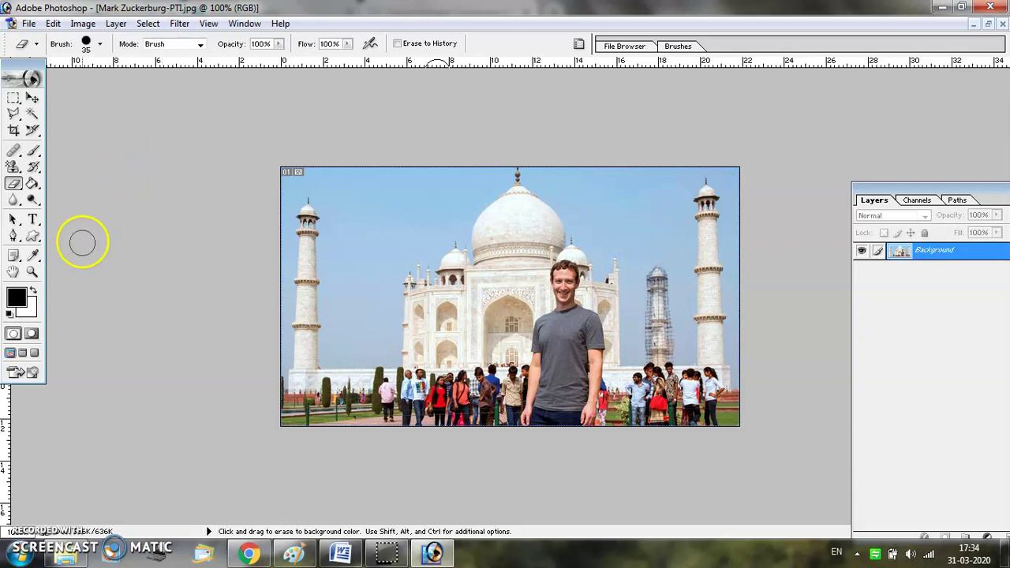
click(27, 338)
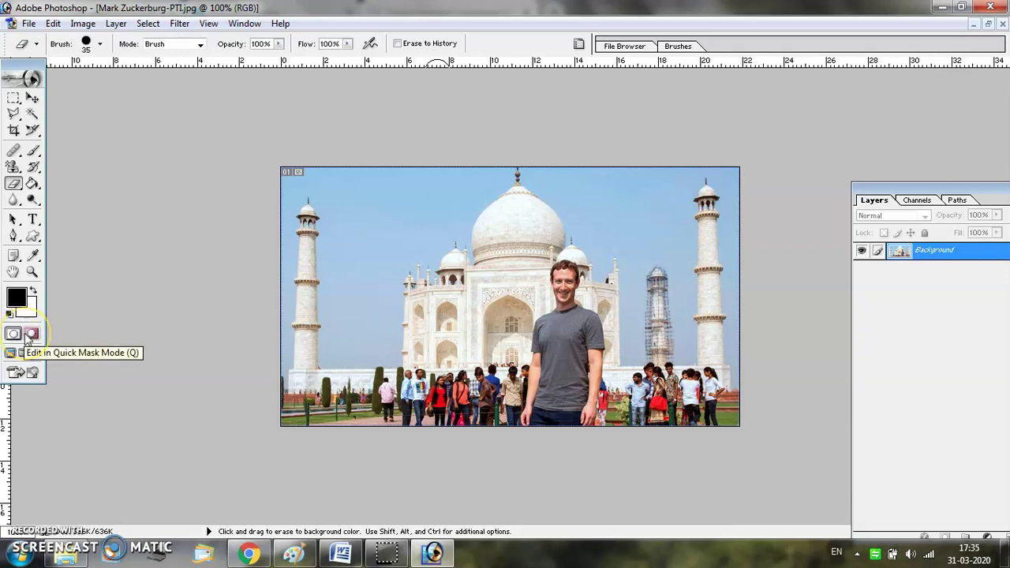
Enter Quick Mask mode and fill the whole photo with red mask using the Paint Bucket
click(27, 335)
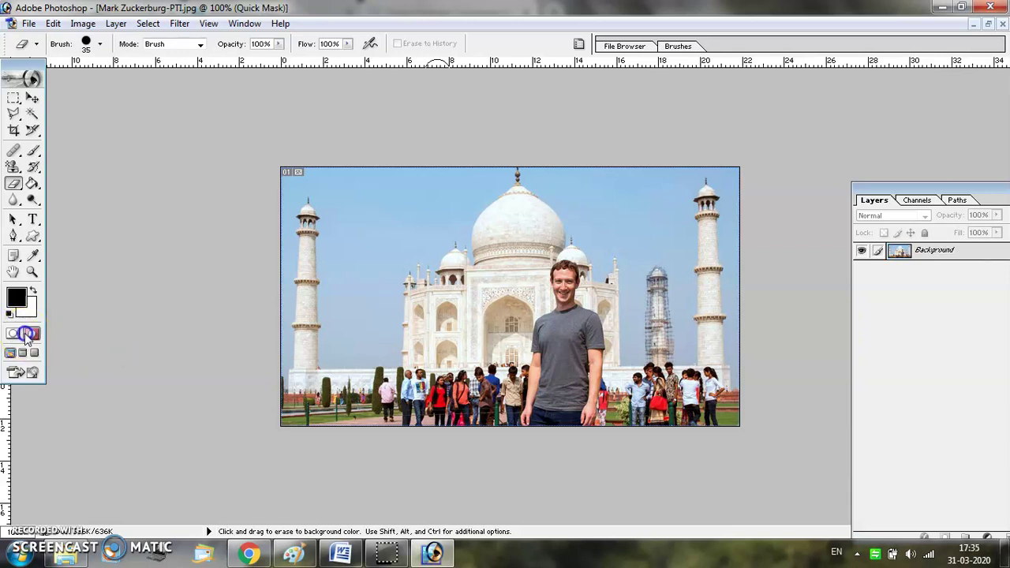
click(32, 184)
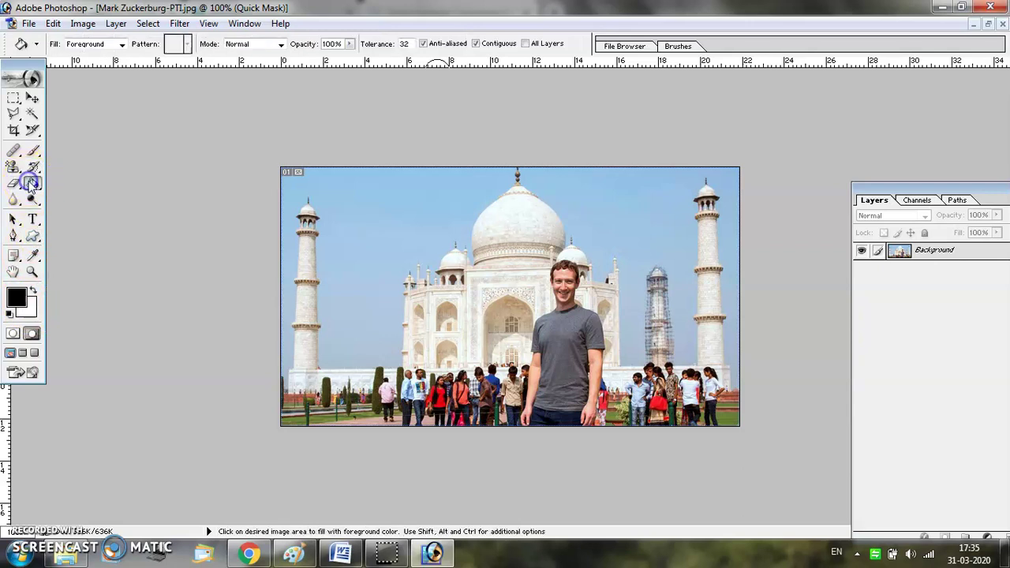
click(309, 227)
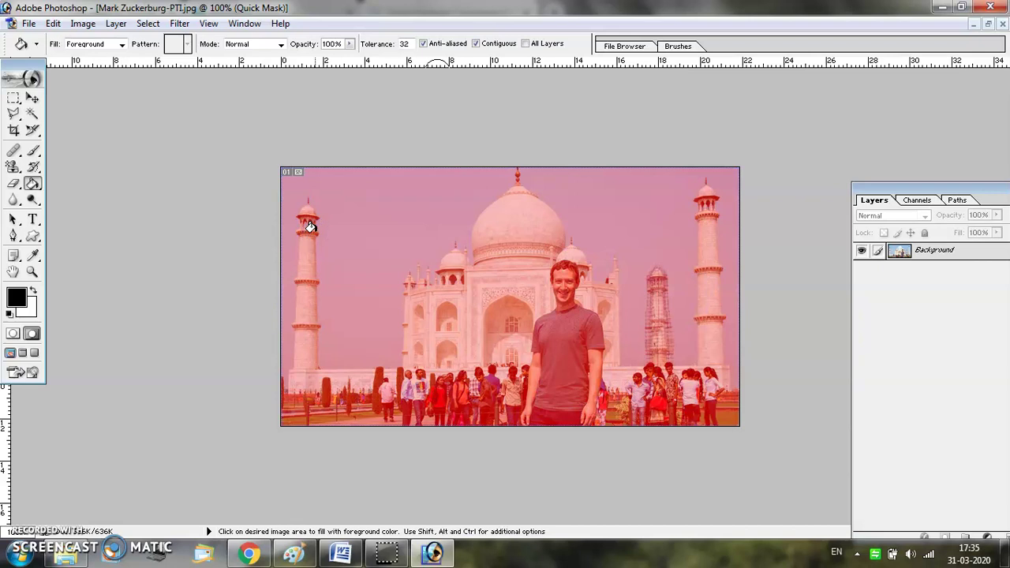
click(13, 183)
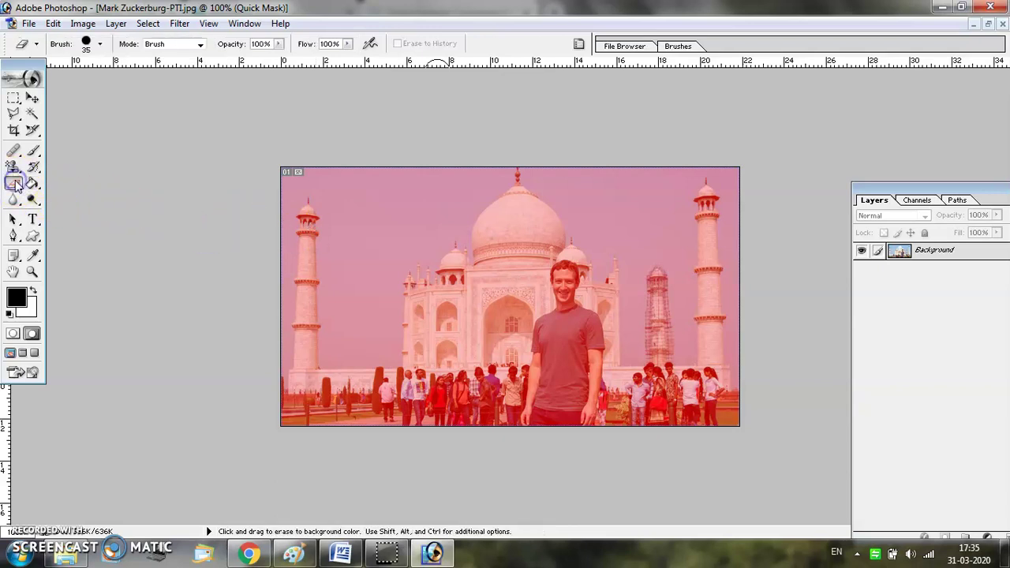
Erase the mask off the standing man and return to Standard Mode to select him
click(101, 46)
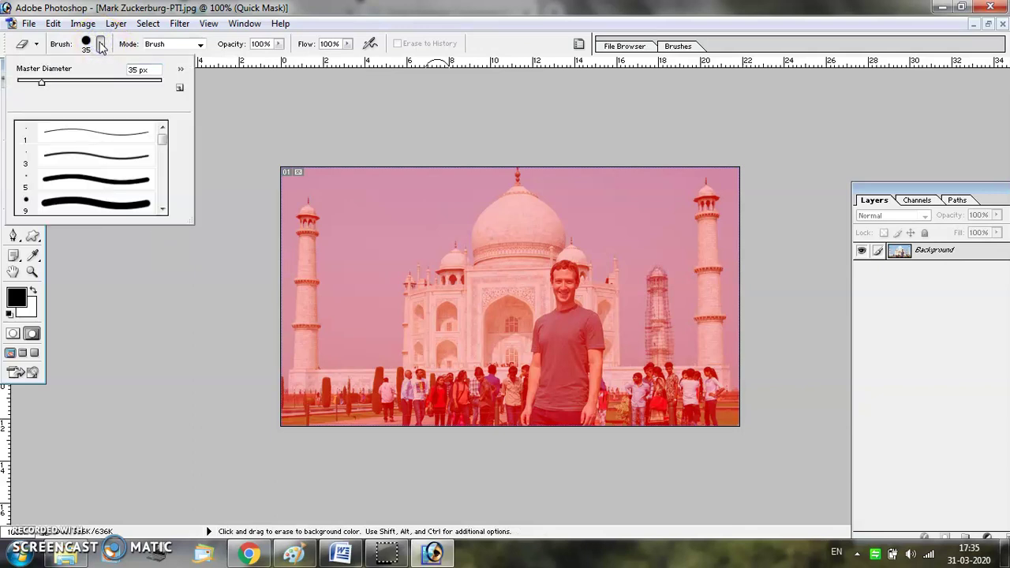
click(274, 154)
mouse_move(545, 292)
mouse_down()
mouse_move(571, 270)
mouse_move(559, 282)
mouse_move(531, 412)
mouse_move(591, 410)
mouse_move(571, 278)
mouse_move(560, 382)
mouse_move(580, 387)
mouse_move(585, 337)
mouse_move(591, 419)
mouse_move(546, 408)
mouse_move(546, 423)
mouse_move(535, 426)
mouse_up()
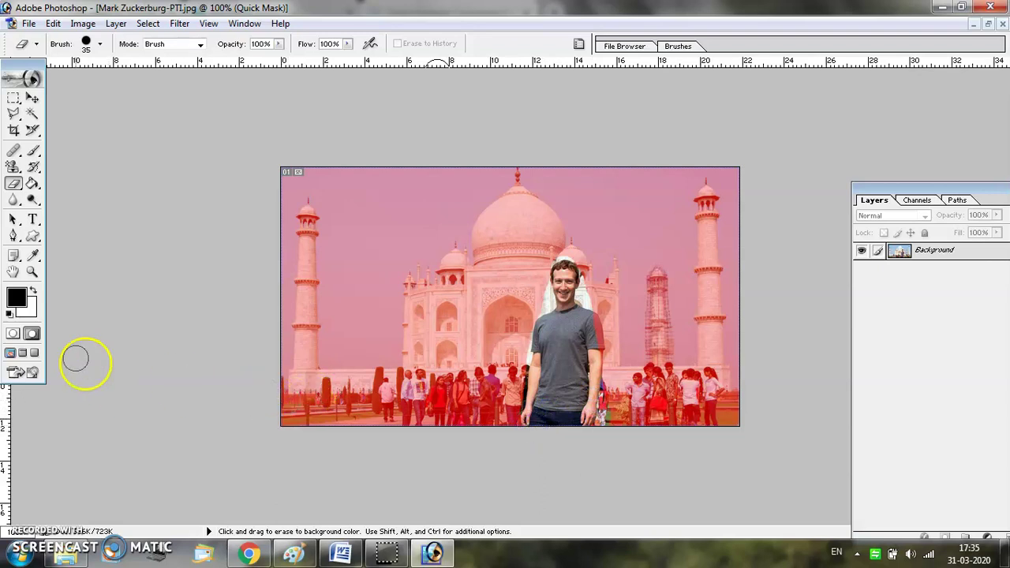
click(13, 334)
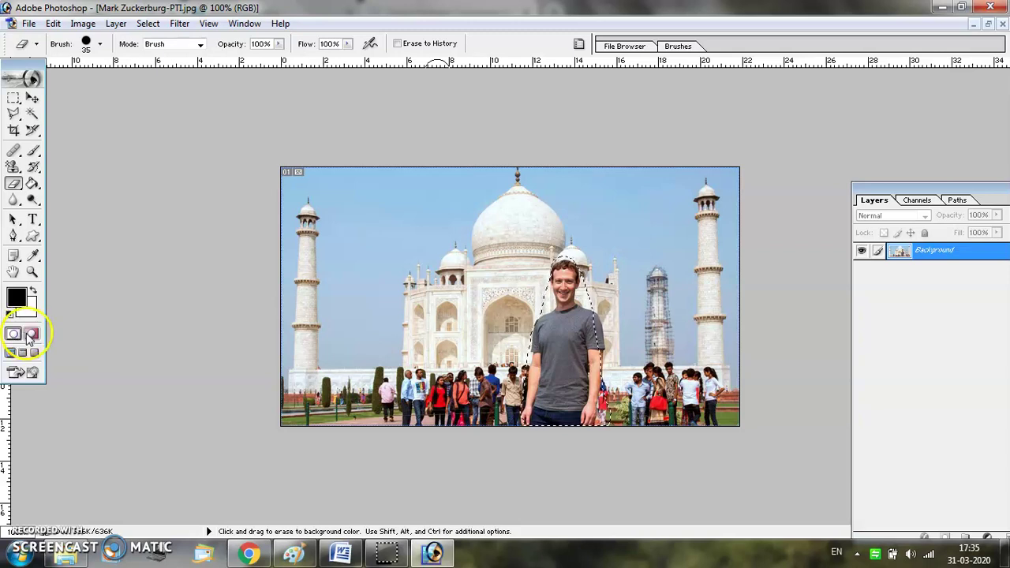
Re-enter Quick Mask, swap colours, and paint mask back over the top of the man's head
click(30, 334)
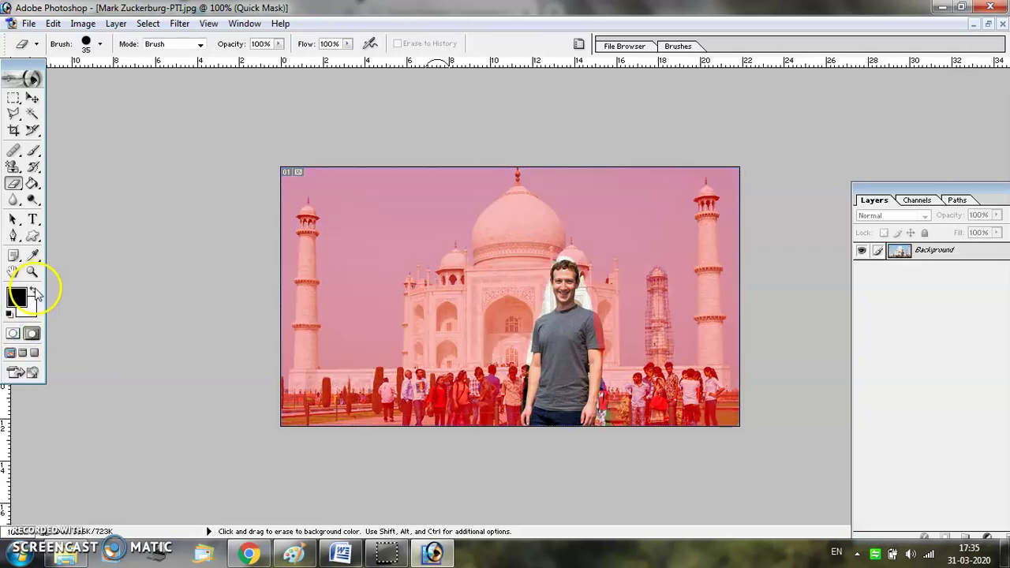
click(33, 292)
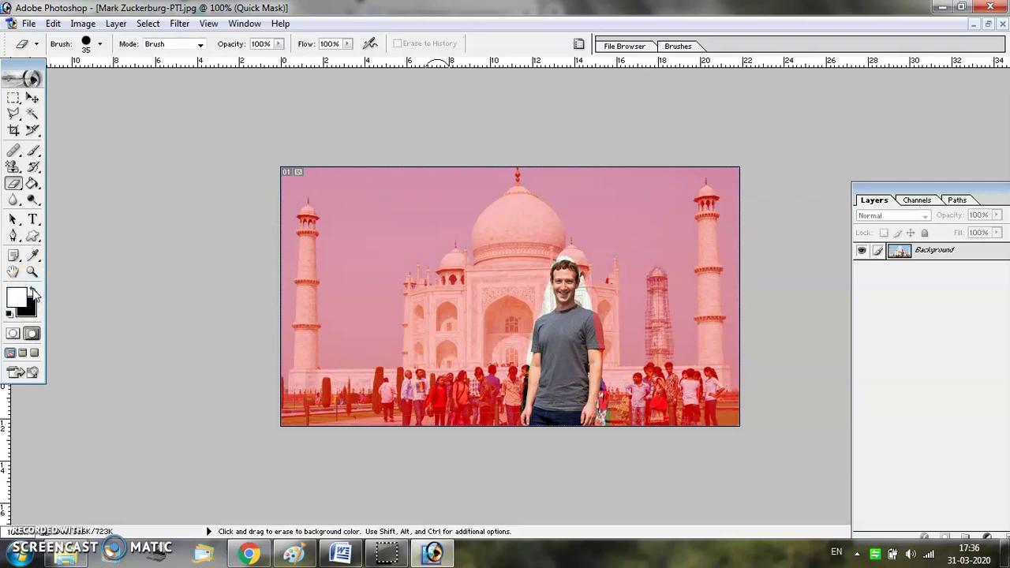
mouse_move(319, 304)
mouse_down()
mouse_move(437, 274)
mouse_move(543, 295)
mouse_up()
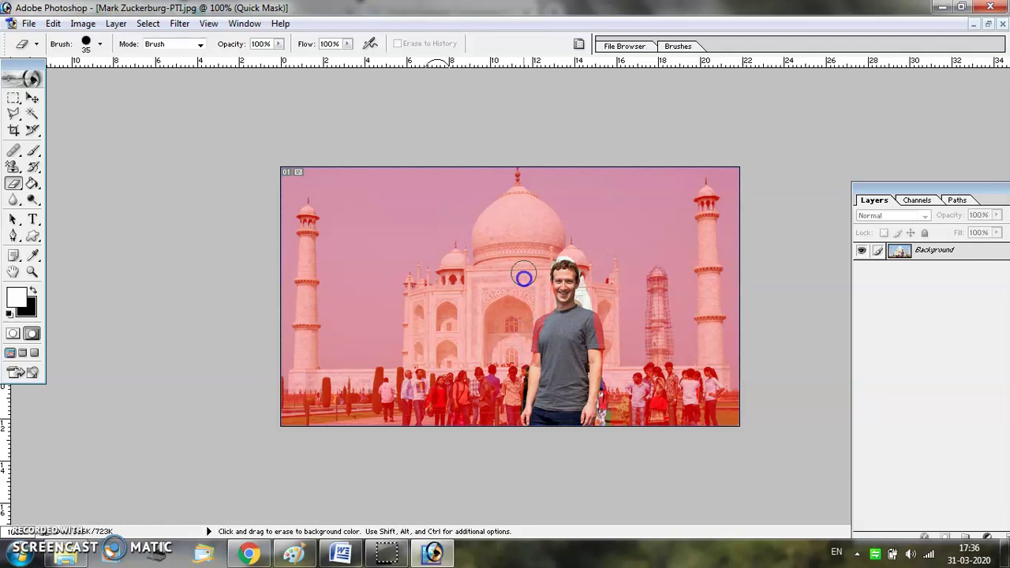
click(567, 260)
drag(567, 260, 582, 286)
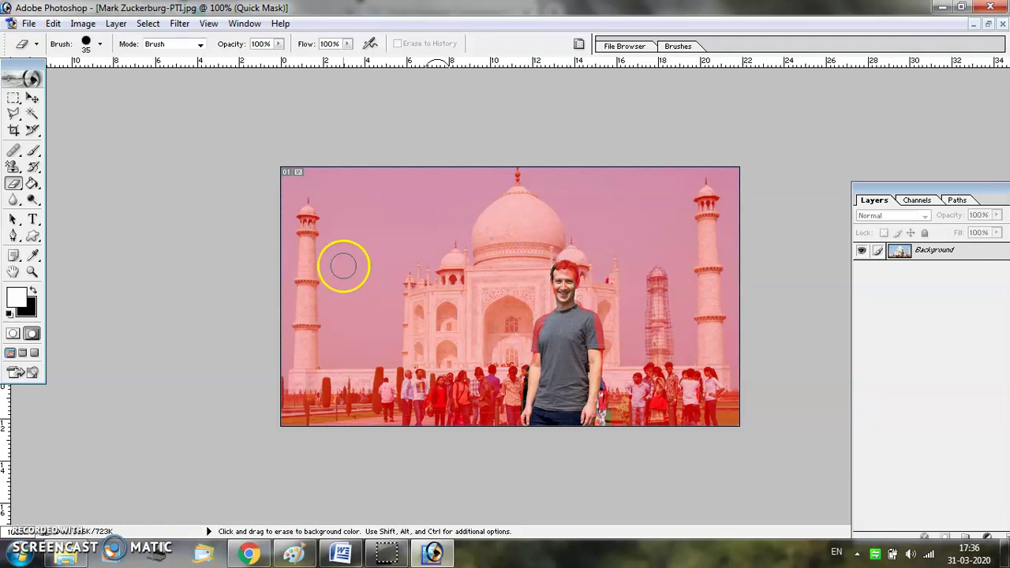
Restore black foreground, erase mask from the man's face and hair, and reselect him
click(33, 291)
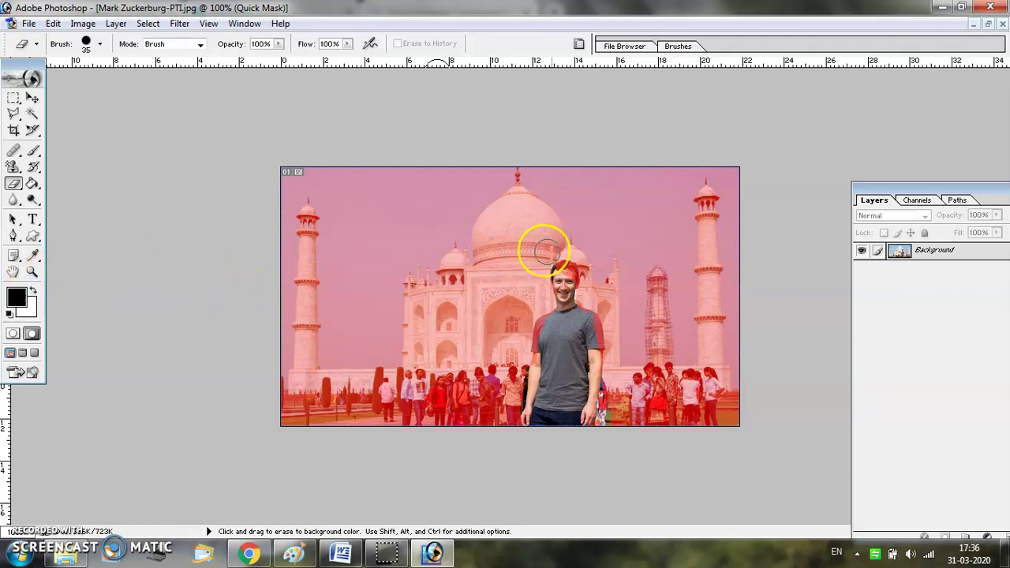
mouse_move(558, 268)
mouse_down()
mouse_move(568, 281)
mouse_move(544, 352)
mouse_move(563, 346)
mouse_move(588, 304)
mouse_move(599, 342)
mouse_move(589, 422)
mouse_up()
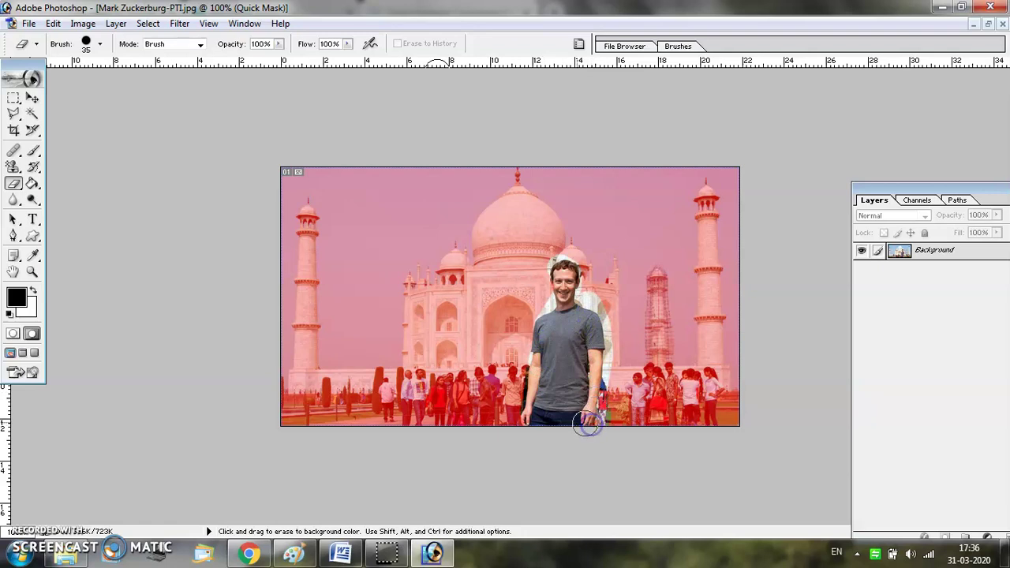
click(13, 333)
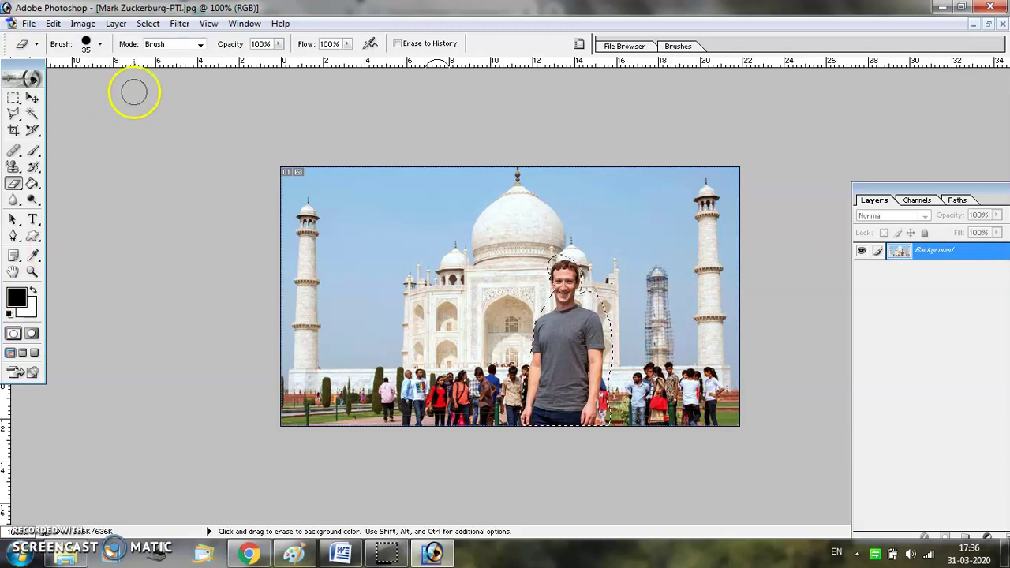
Invert the selection with Select > Inverse so the background is selected
click(154, 24)
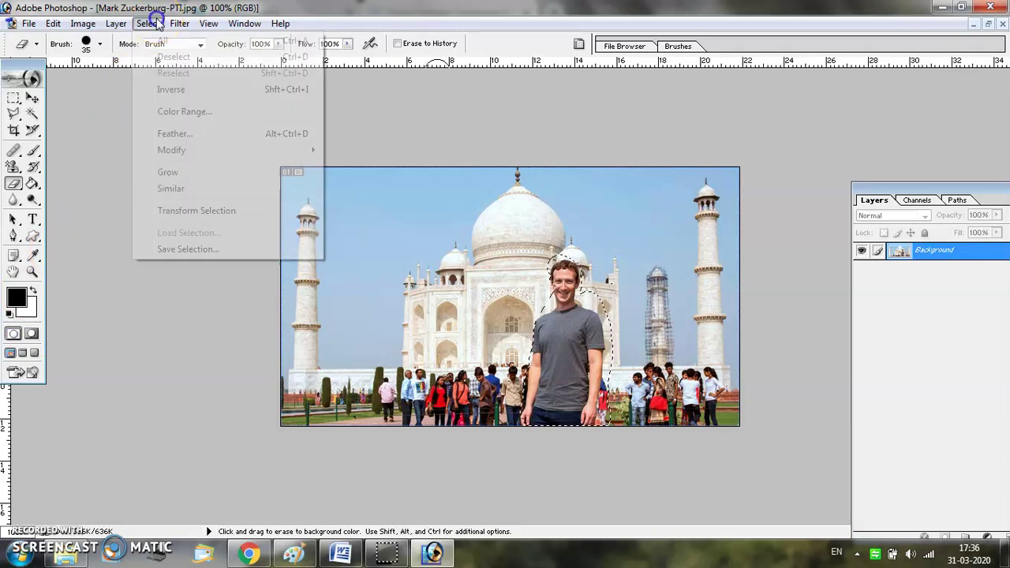
click(168, 90)
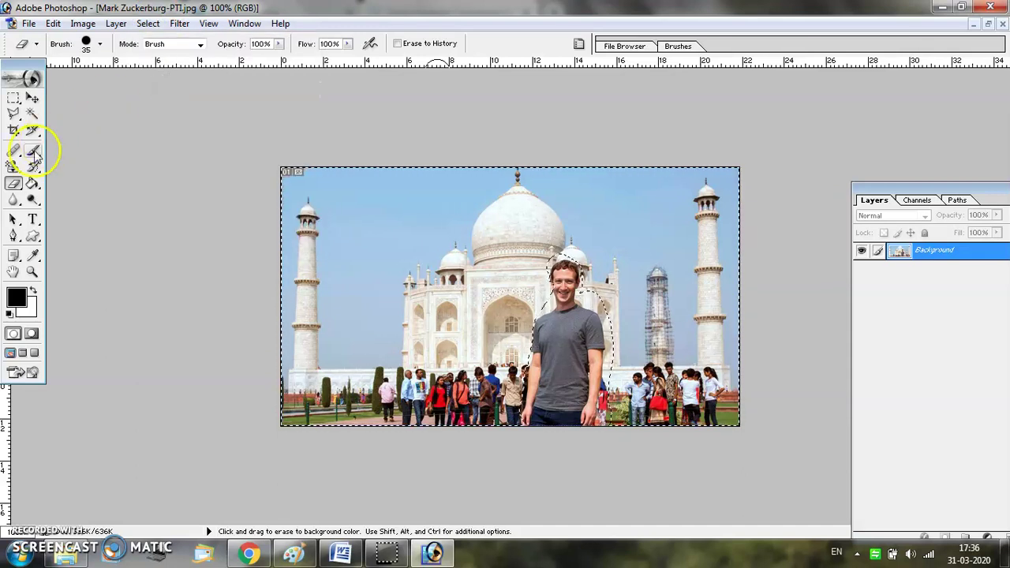
click(14, 201)
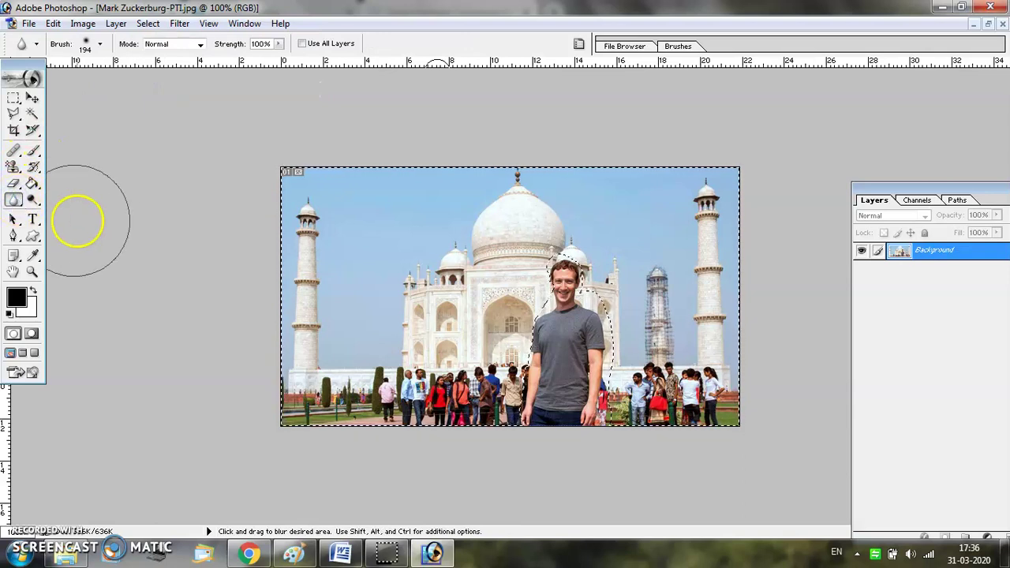
Blur the crowds left and right of the man, then deselect with Ctrl+D
drag(389, 357, 395, 371)
mouse_move(464, 386)
mouse_down()
mouse_move(451, 375)
mouse_move(479, 384)
mouse_move(463, 372)
mouse_move(438, 397)
mouse_move(428, 388)
mouse_move(483, 374)
mouse_up()
drag(636, 404, 677, 389)
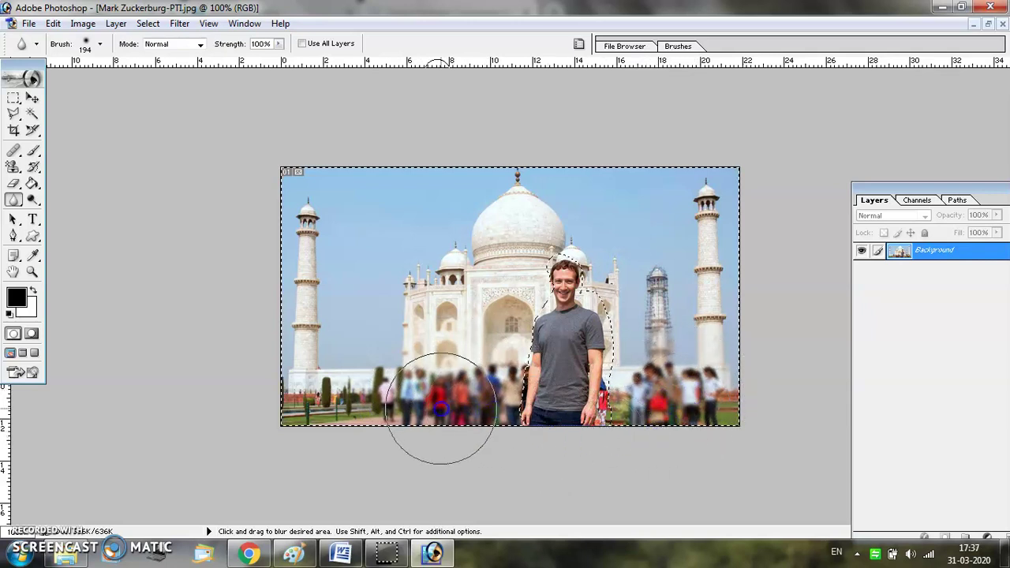
mouse_move(403, 394)
mouse_down()
mouse_move(502, 391)
mouse_move(401, 401)
mouse_move(449, 412)
mouse_move(404, 407)
mouse_move(512, 394)
mouse_move(498, 391)
mouse_move(616, 421)
mouse_move(688, 395)
mouse_up()
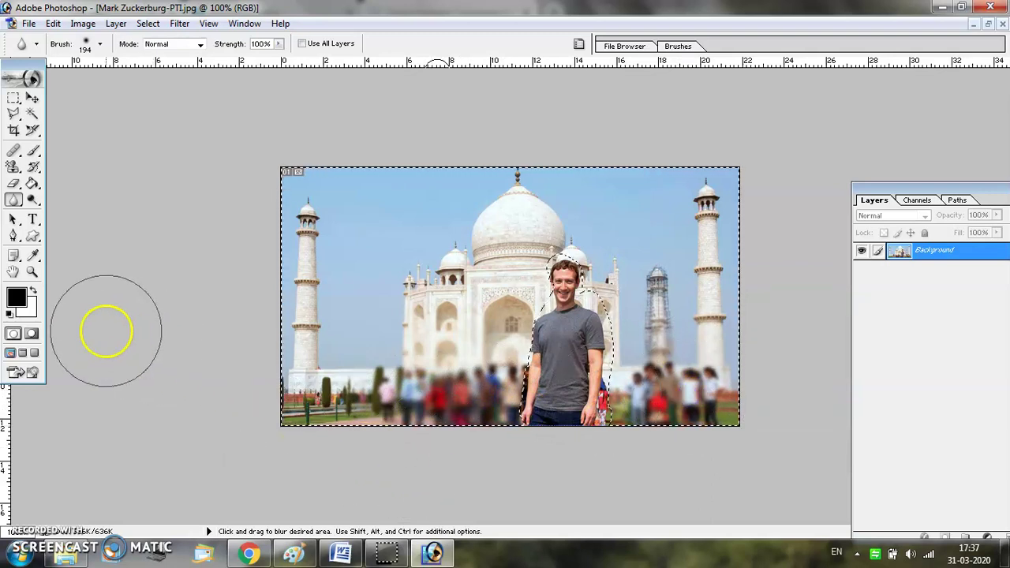
key(ctrl+d)
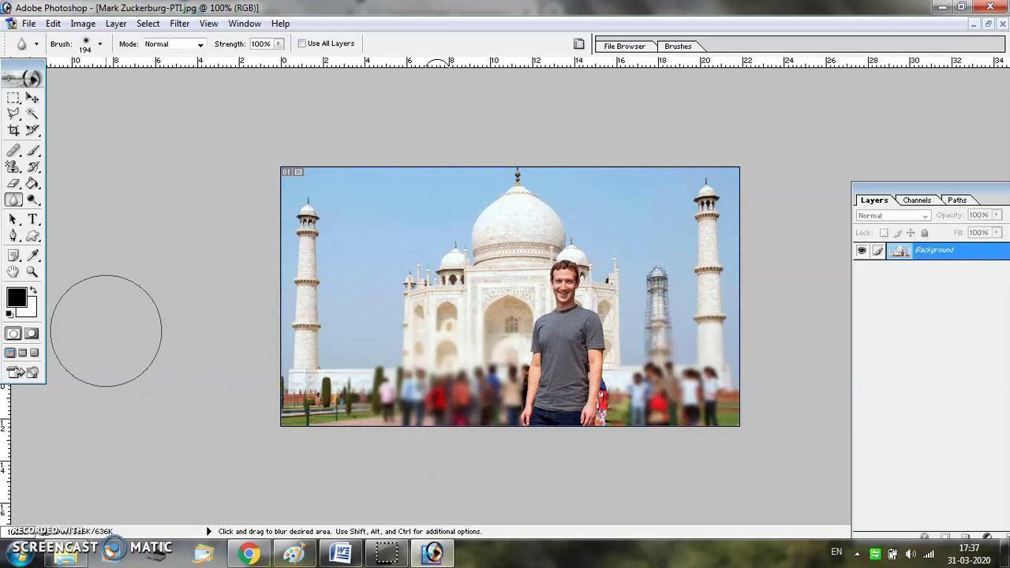